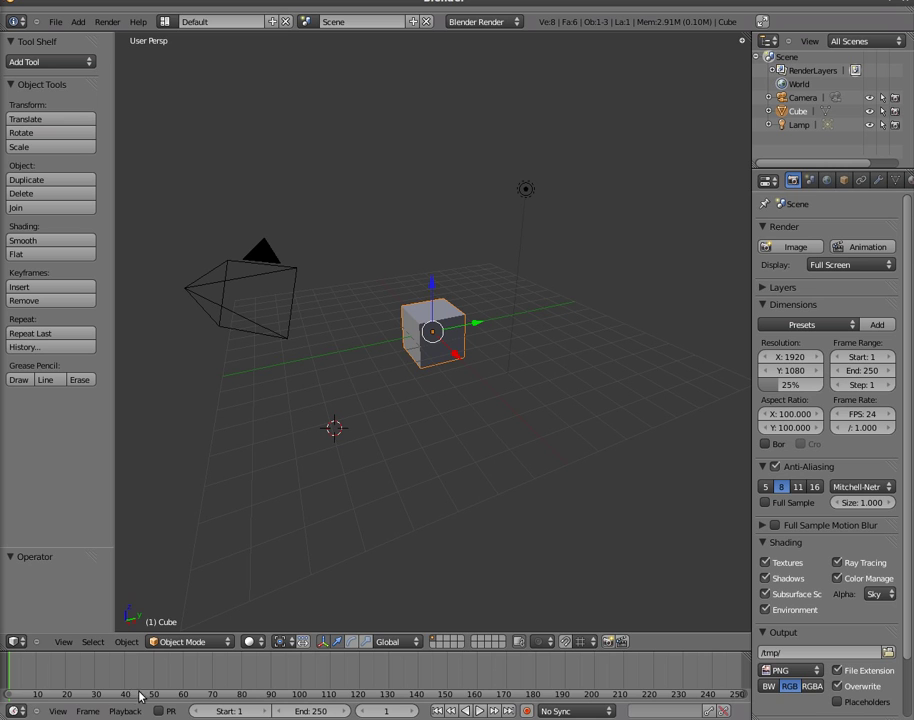
# Enlarge the bottom timeline area and switch it to the Logic Editor
pyautogui.moveTo(481, 650); pyautogui.dragTo(491, 557)
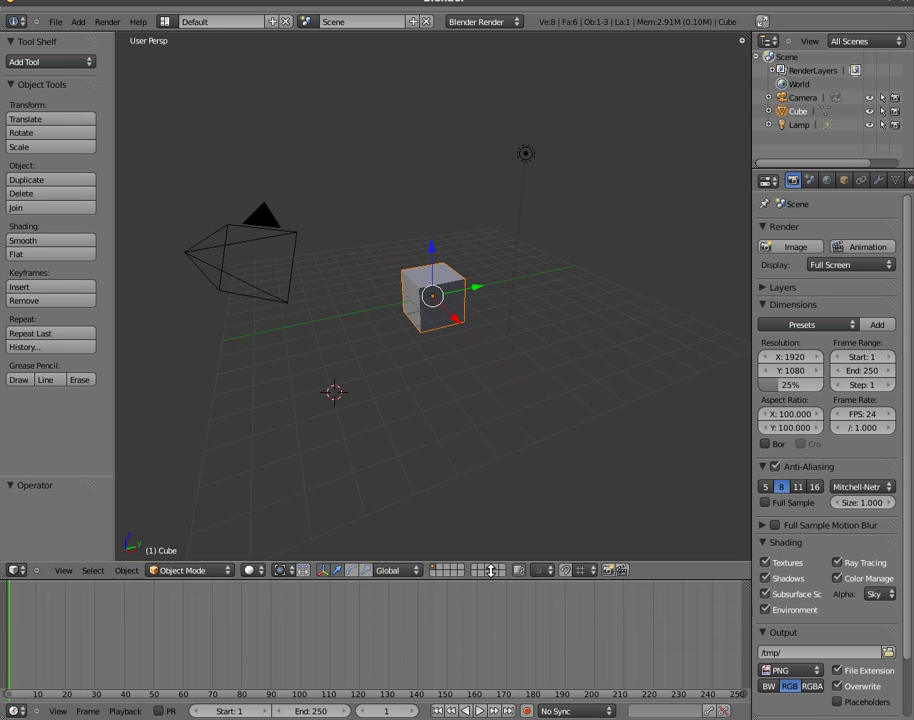
pyautogui.click(20, 712)
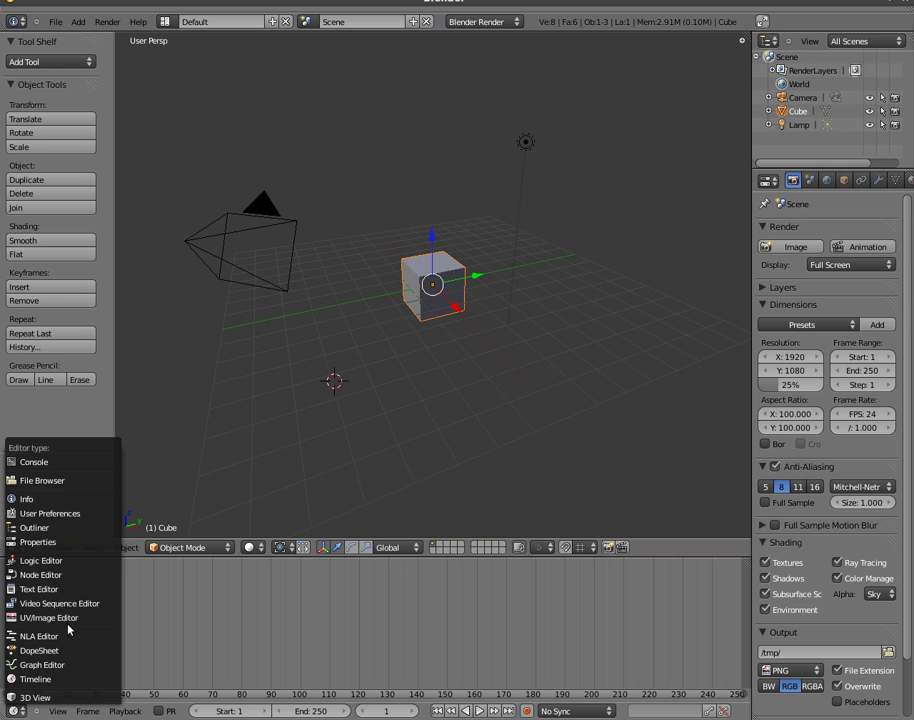
pyautogui.click(65, 569)
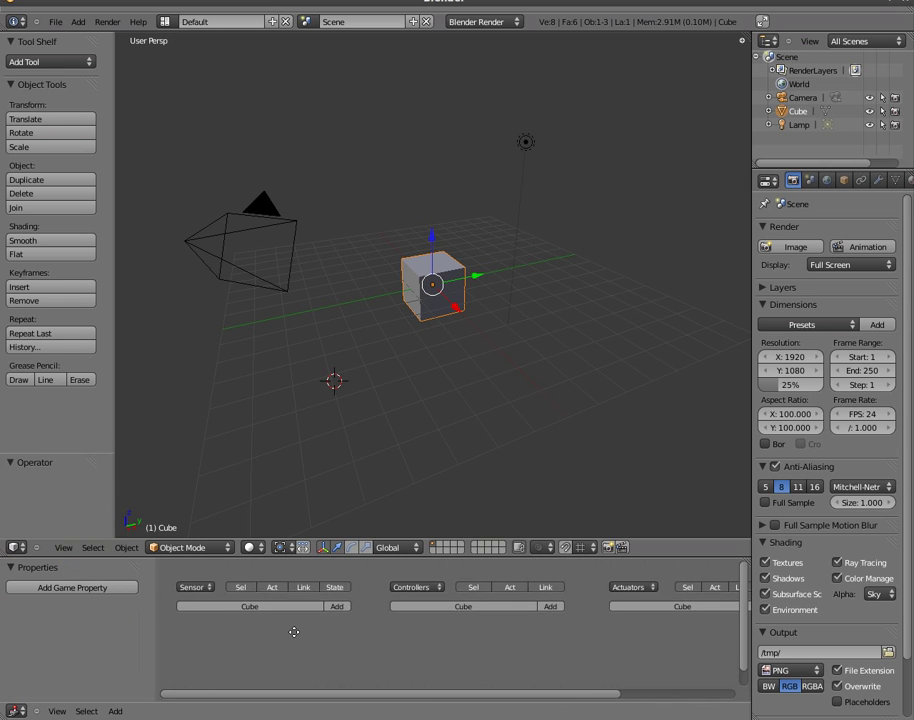
# Add a game property, an Always sensor, an AND controller and a Motion actuator to the cube
pyautogui.click(102, 589)
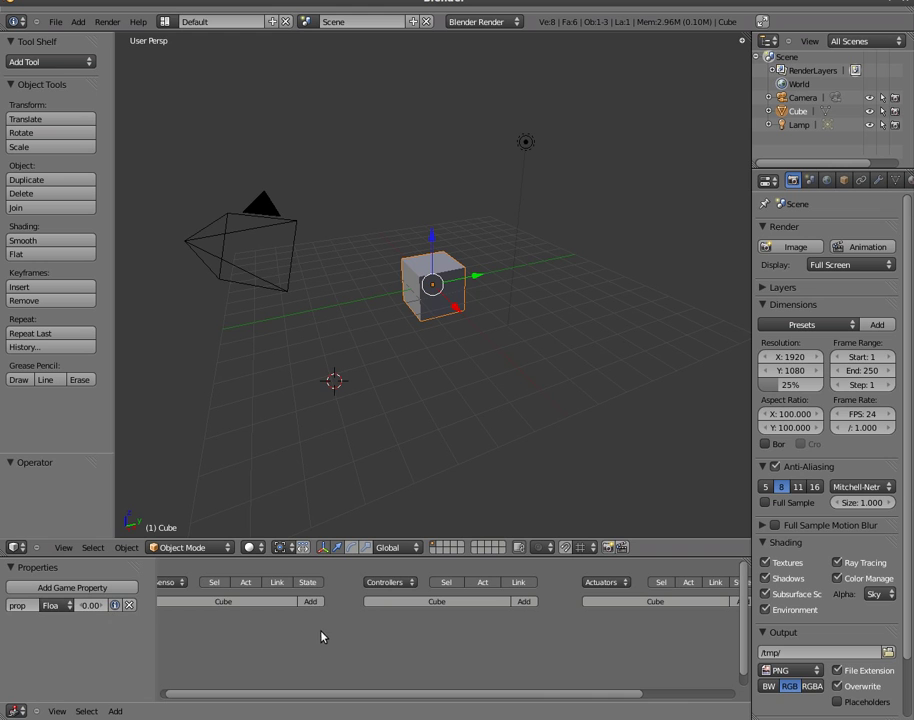
pyautogui.click(310, 601)
pyautogui.click(524, 601)
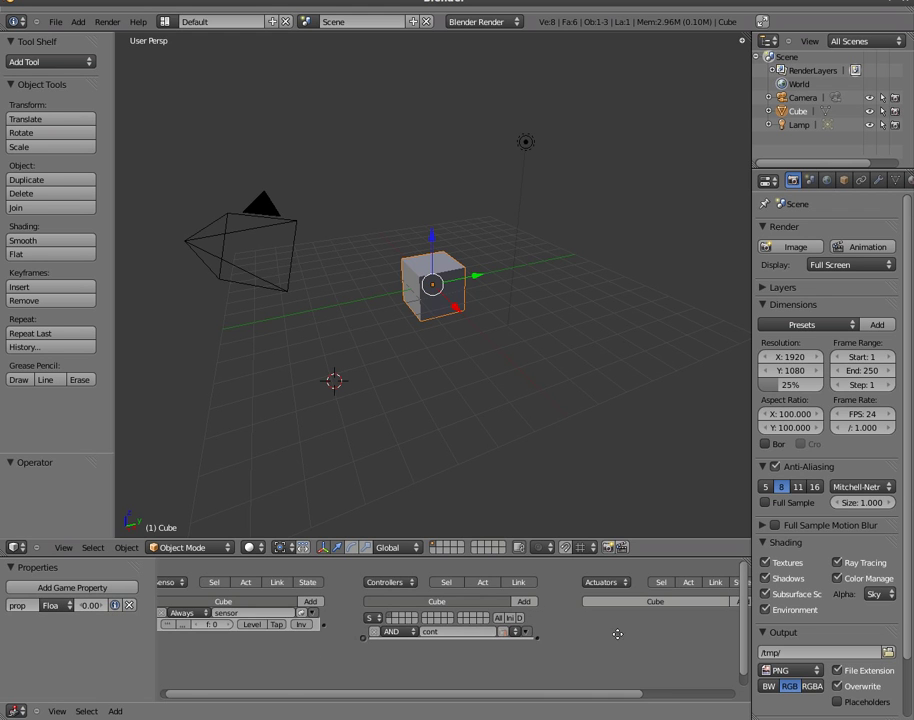
pyautogui.moveTo(565, 604); pyautogui.dragTo(445, 631, button='middle')
pyautogui.click(569, 600)
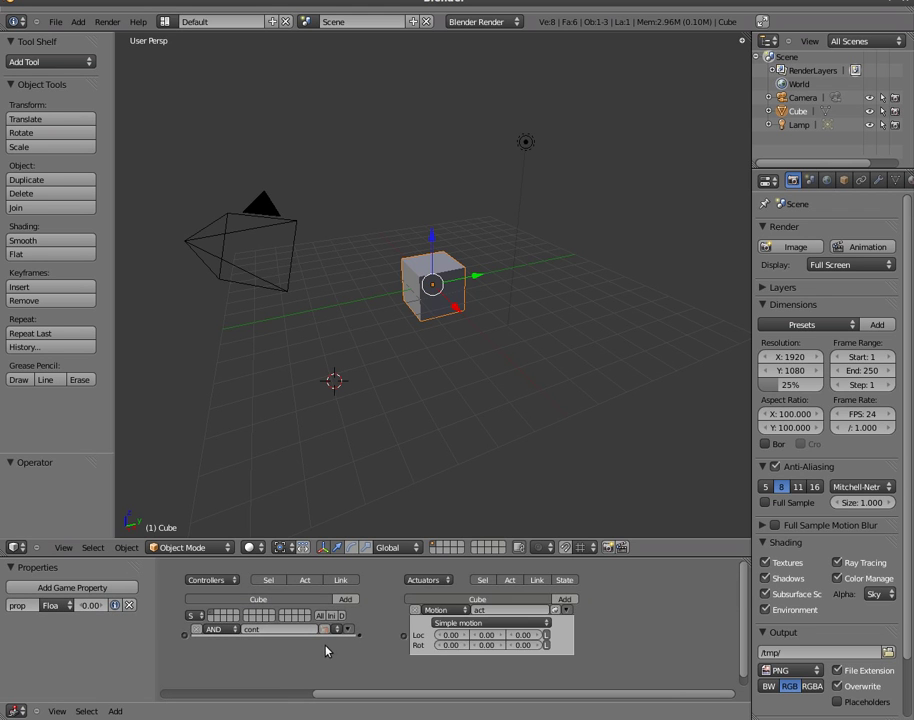
# Link the Always sensor to the AND controller and the controller to the Motion actuator
pyautogui.moveTo(351, 652); pyautogui.dragTo(529, 647, button='middle')
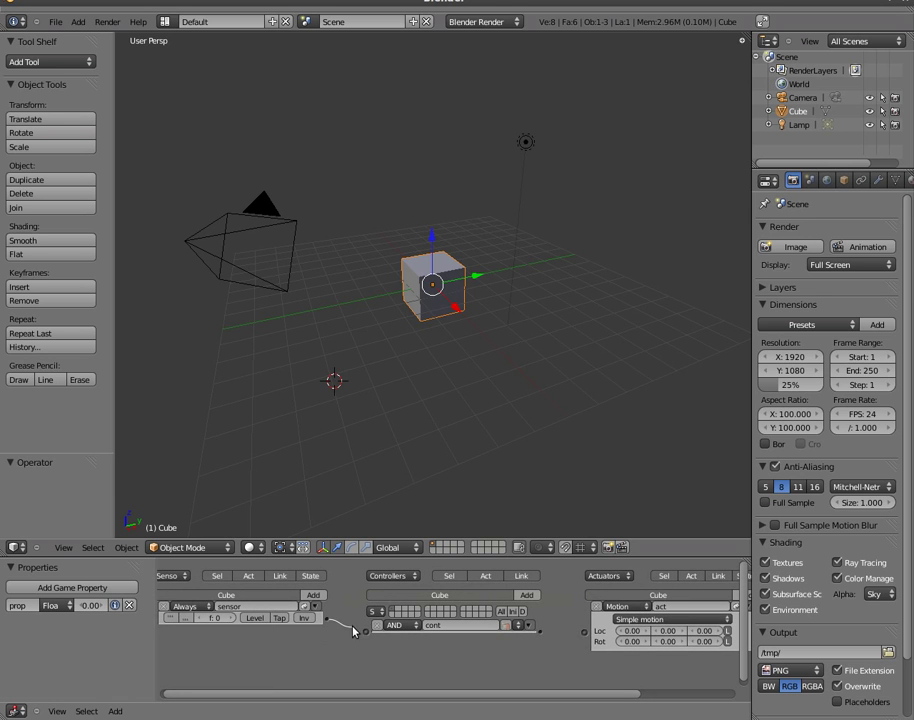
pyautogui.moveTo(327, 618); pyautogui.dragTo(369, 633)
pyautogui.moveTo(540, 625); pyautogui.dragTo(585, 631)
pyautogui.moveTo(257, 651)
pyautogui.mouseDown(button='middle')
pyautogui.moveTo(250, 648)
pyautogui.moveTo(282, 662)
pyautogui.moveTo(240, 660)
pyautogui.mouseUp(button='middle')
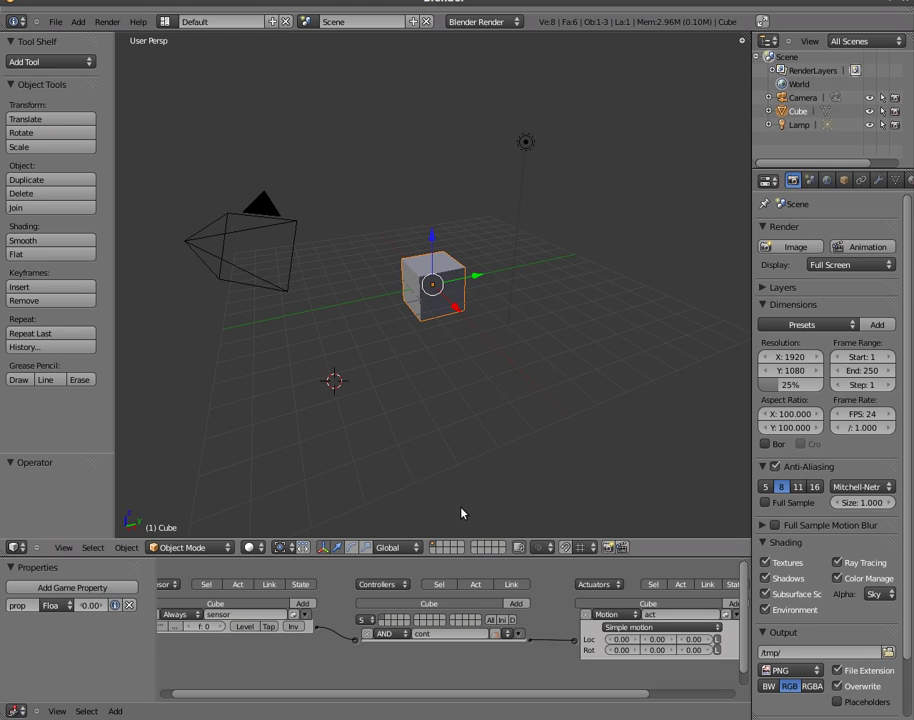
pyautogui.moveTo(292, 700); pyautogui.dragTo(311, 666, button='middle')
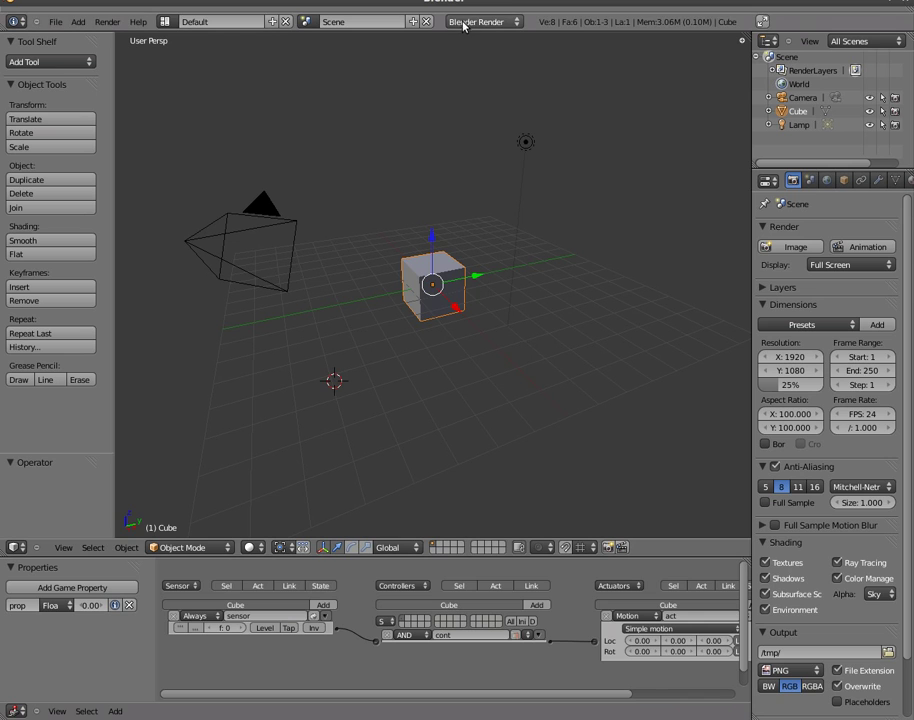
# Select Blender Game as the render engine and set the cube's Physics Type to Dynamic
pyautogui.click(517, 24)
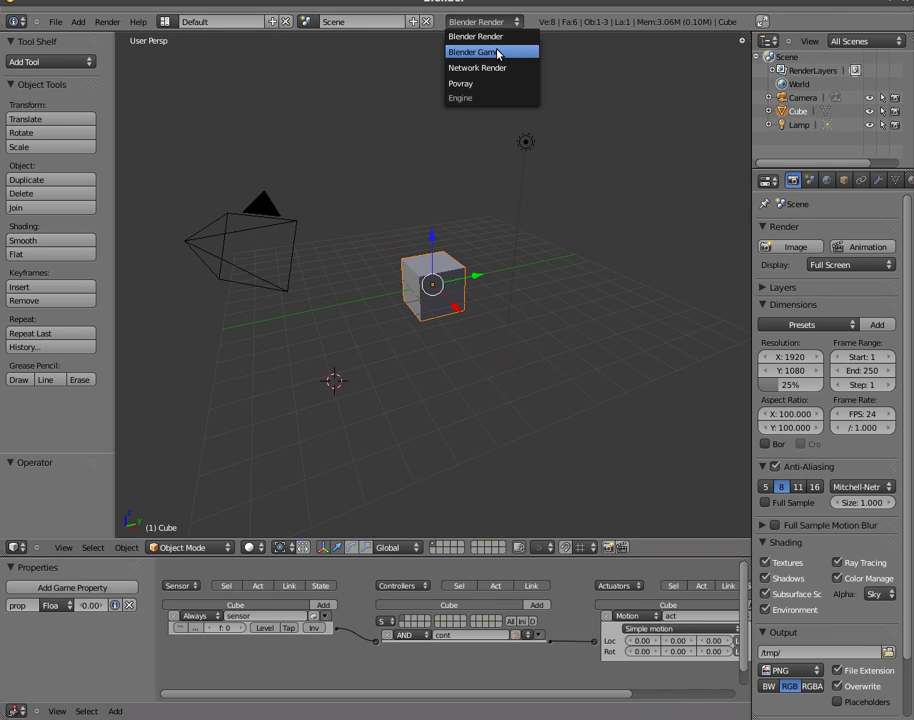
pyautogui.click(500, 51)
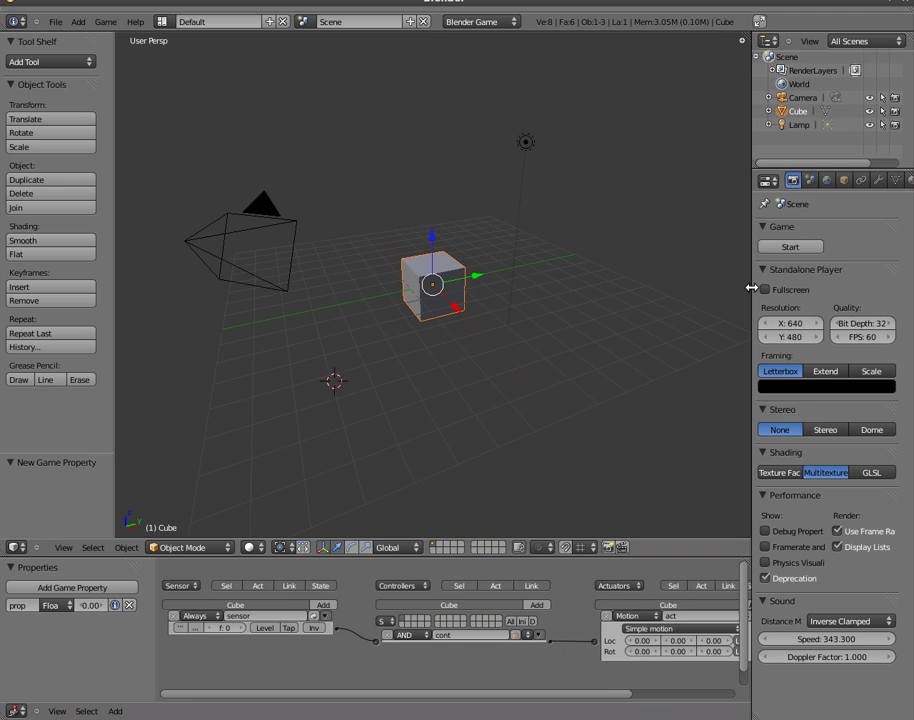
pyautogui.moveTo(750, 287); pyautogui.dragTo(633, 286)
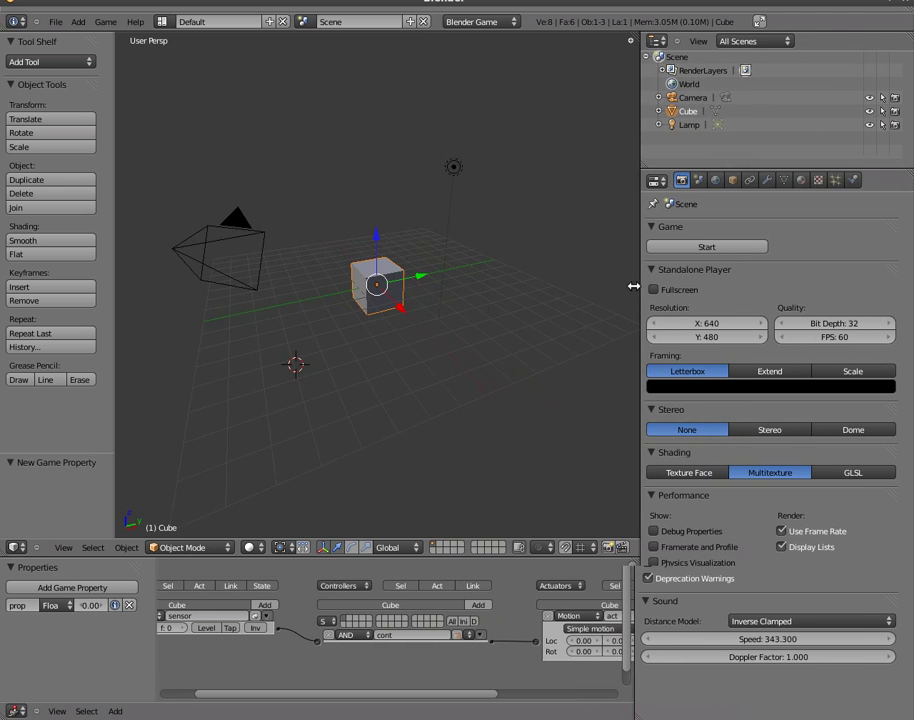
pyautogui.click(843, 180)
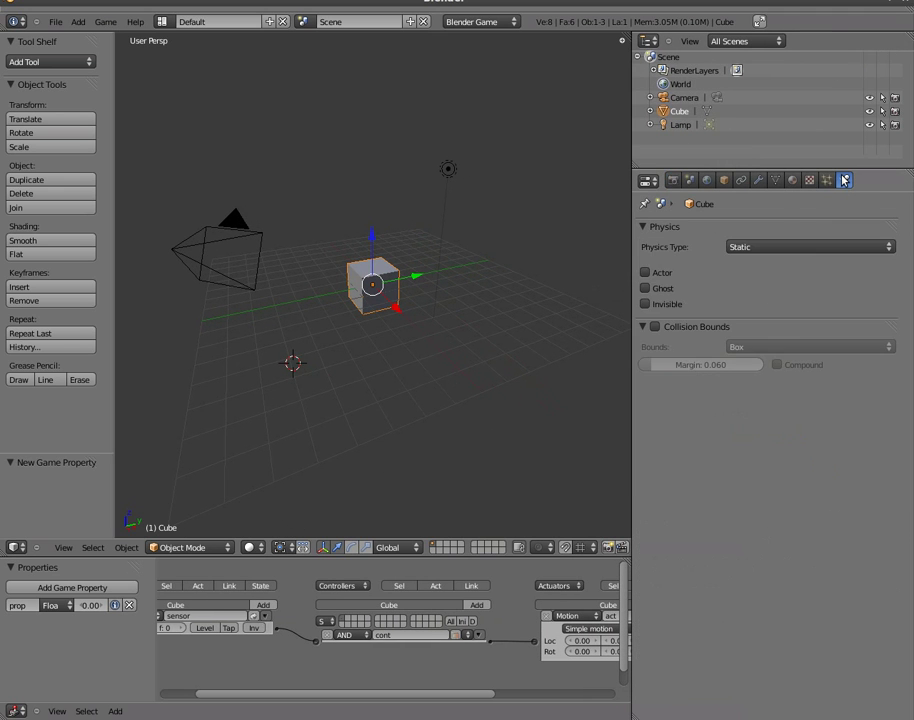
pyautogui.click(809, 249)
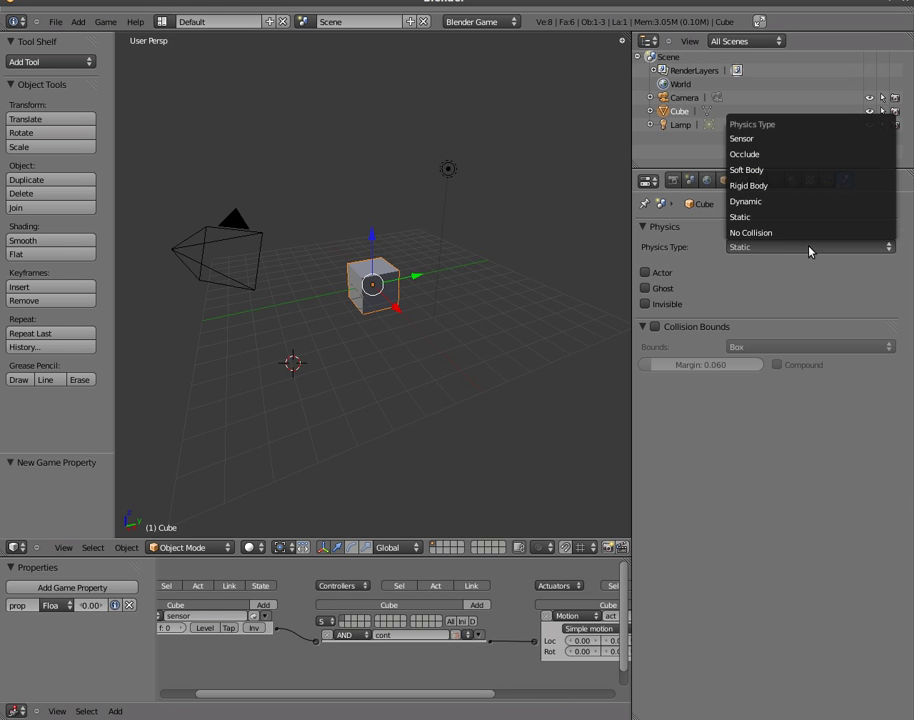
pyautogui.click(773, 203)
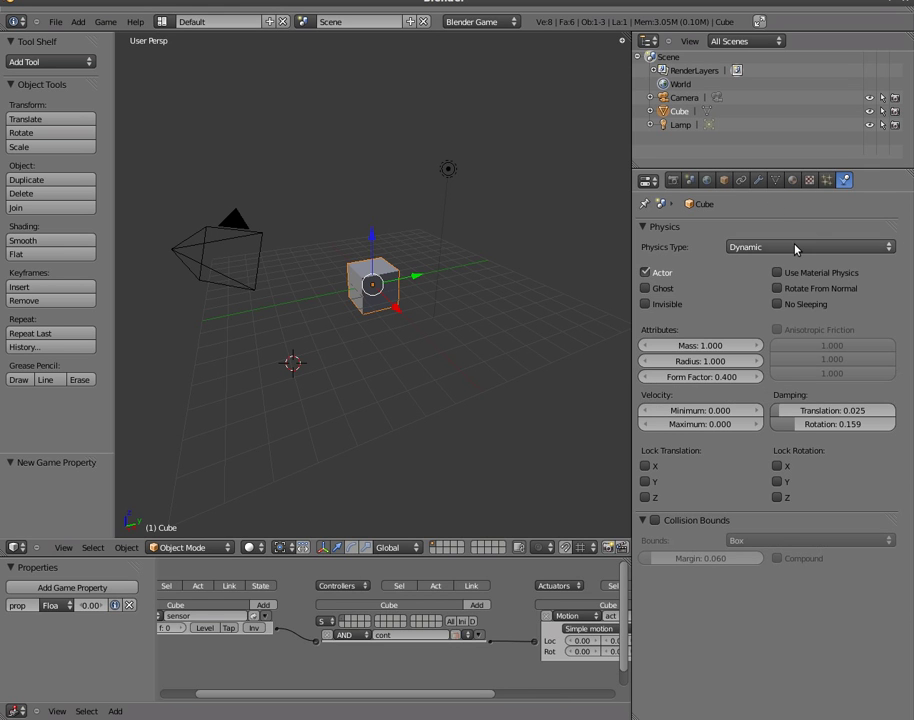
pyautogui.click(789, 247)
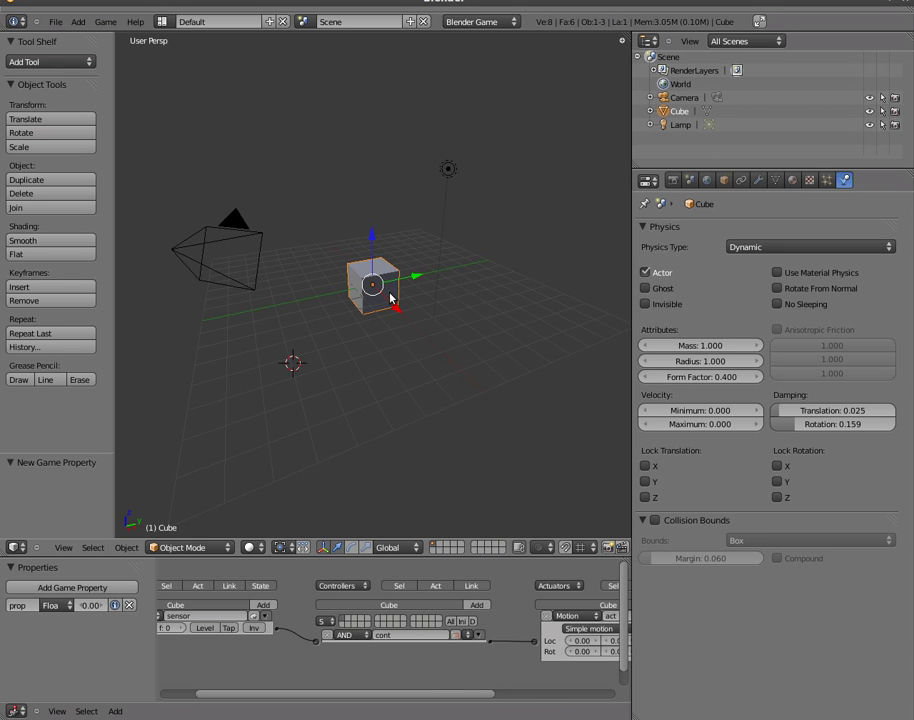
# Test-run the game with P, stop it, and reload the default start-up file
pyautogui.press('p')
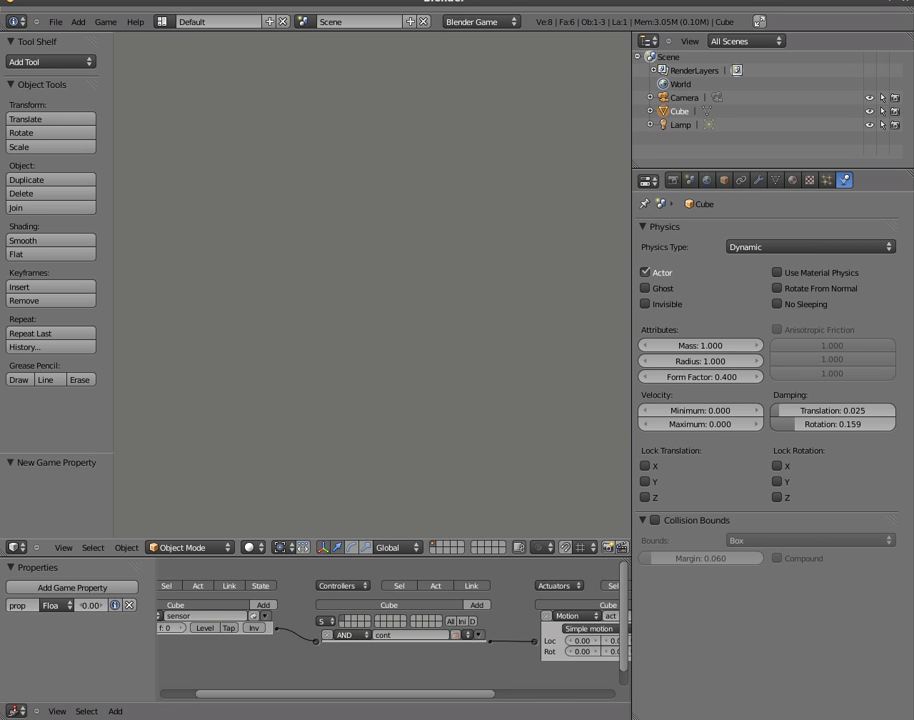
pyautogui.press('Escape')
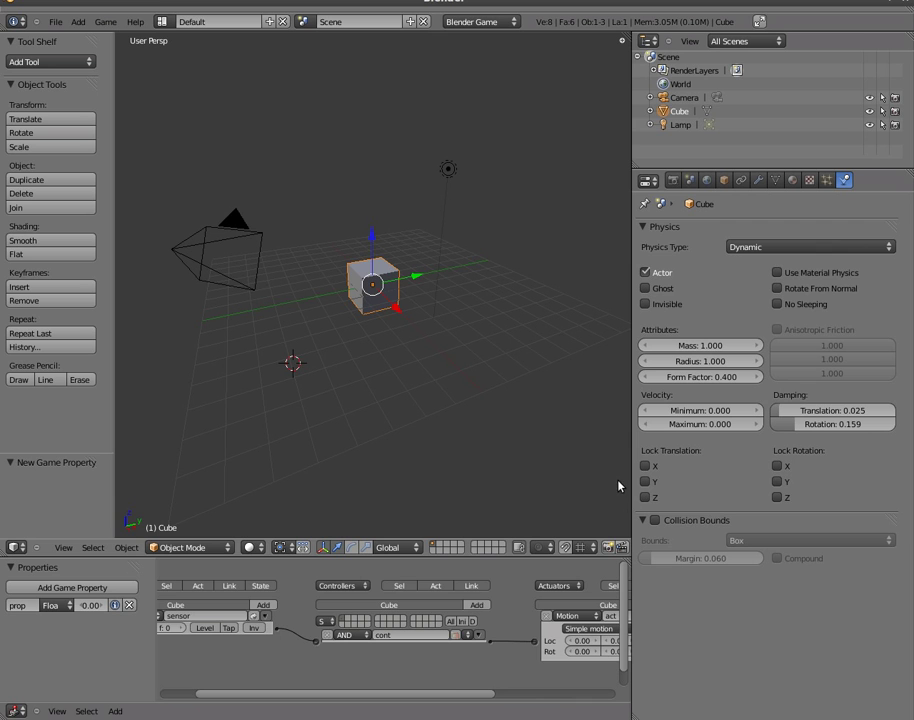
pyautogui.hotkey('ctrl', 'n')
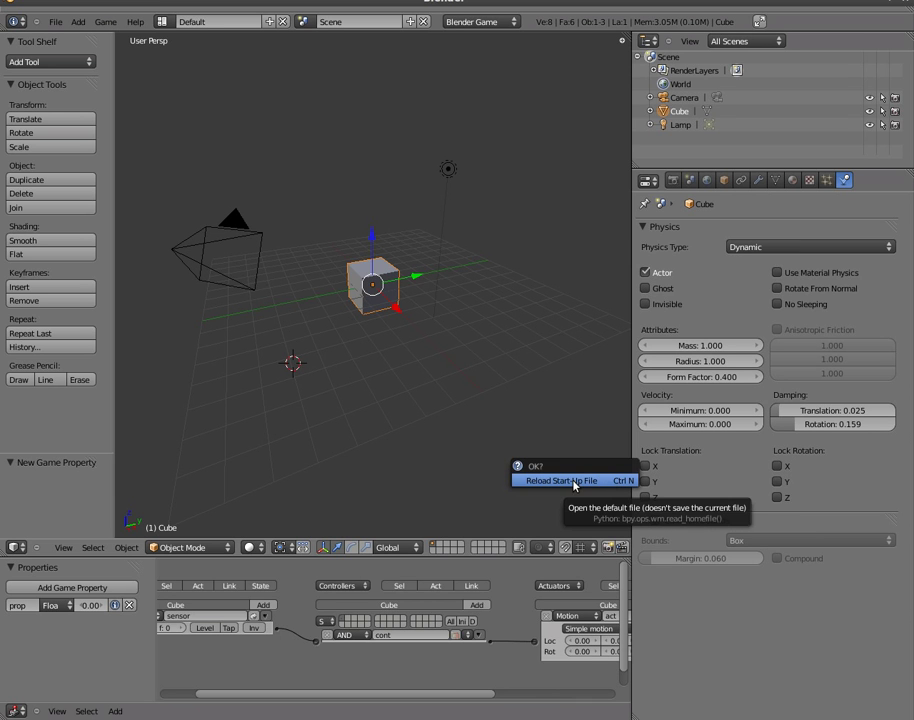
pyautogui.click(558, 482)
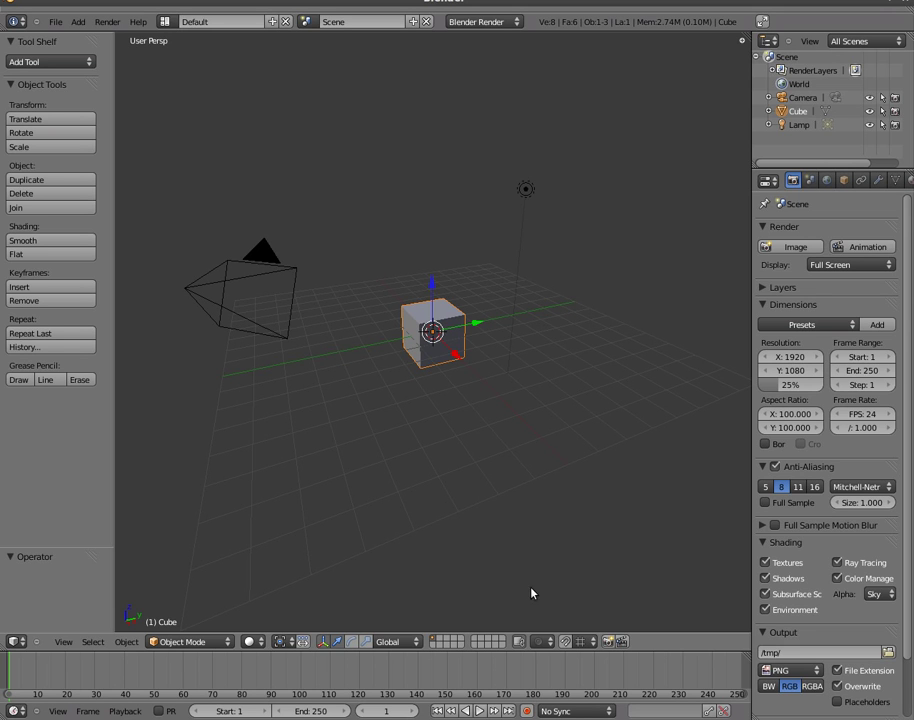
# Enlarge the bottom Timeline area and change it to the Logic Editor
pyautogui.moveTo(520, 651)
pyautogui.mouseDown()
pyautogui.moveTo(526, 562)
pyautogui.moveTo(526, 580)
pyautogui.mouseUp()
pyautogui.click(16, 711)
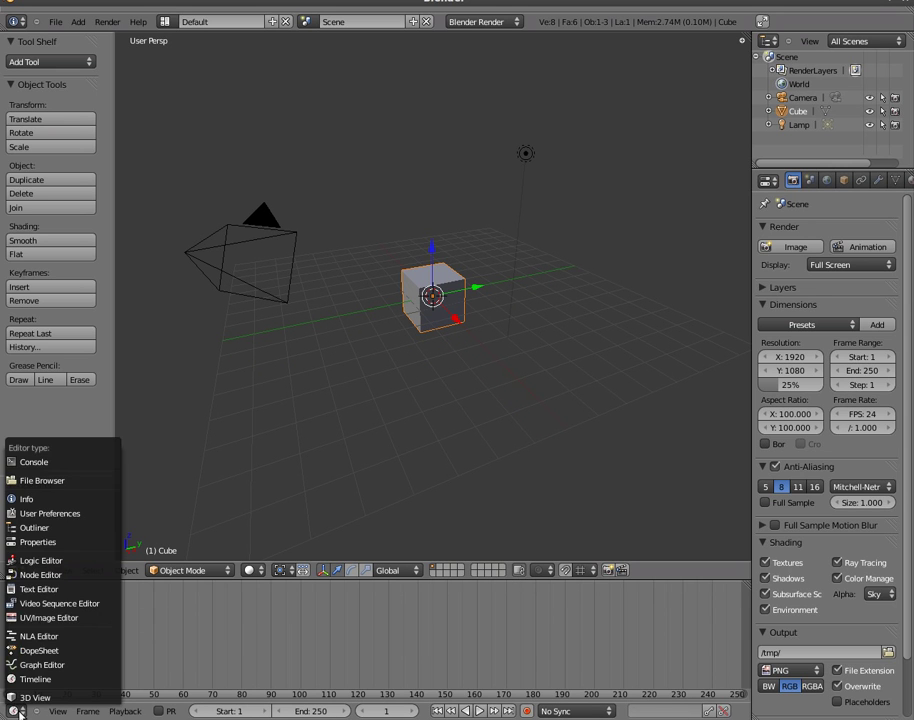
pyautogui.click(16, 571)
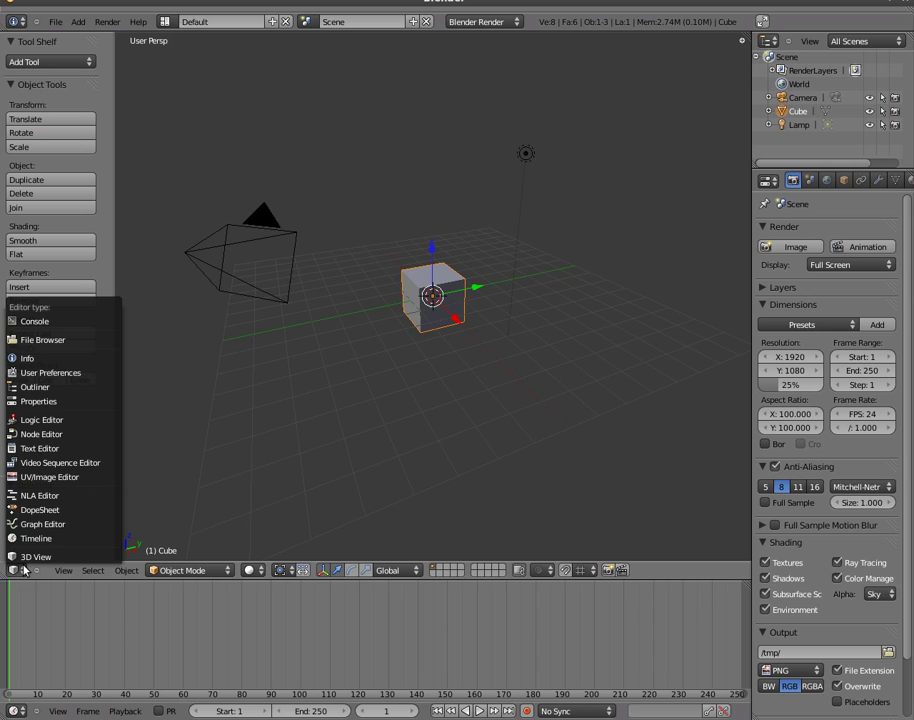
pyautogui.click(16, 711)
pyautogui.click(28, 405)
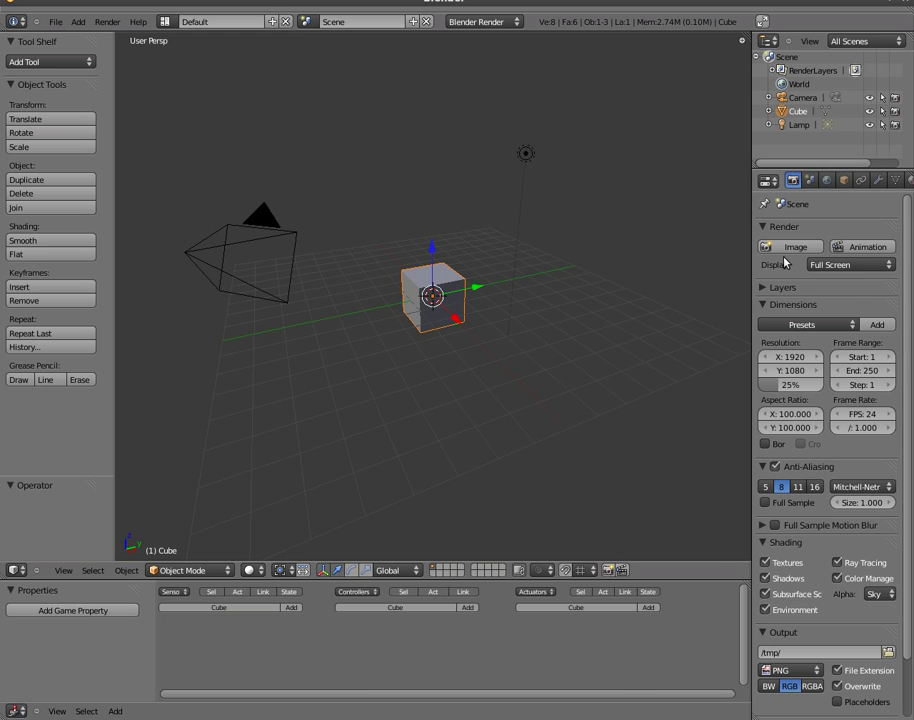
# Choose the Blender Game engine, make the cube Dynamic in the Physics tab, and test-run the game
pyautogui.moveTo(749, 259); pyautogui.dragTo(591, 259)
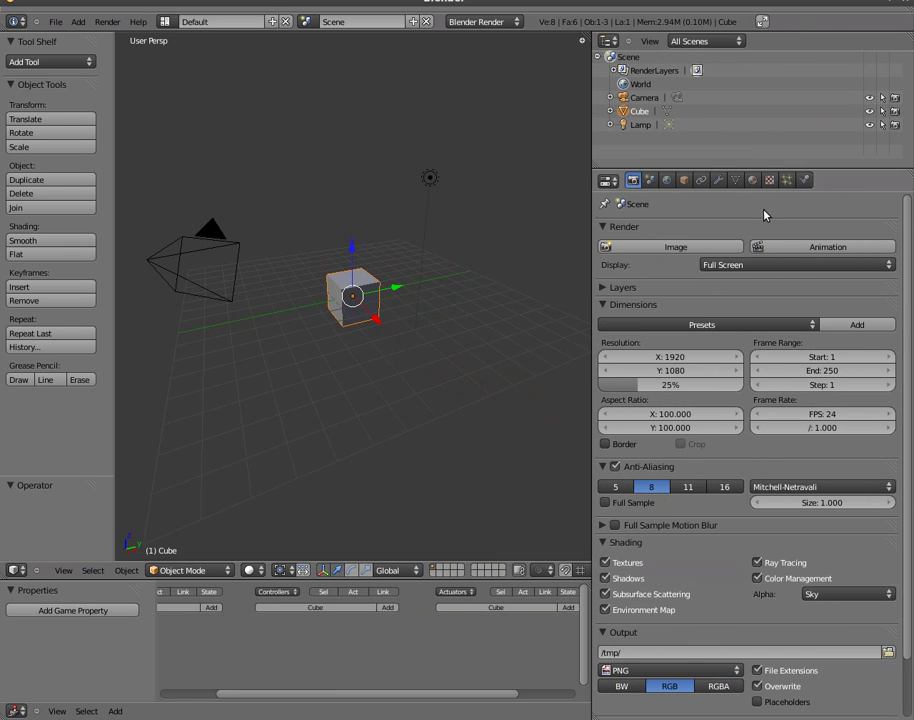
pyautogui.click(805, 180)
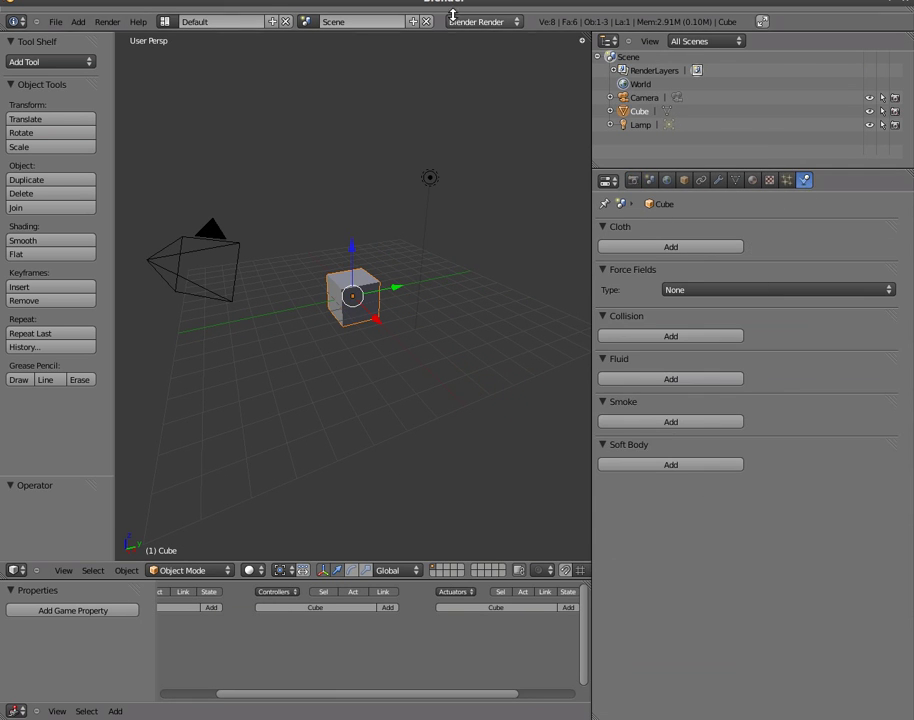
pyautogui.click(504, 22)
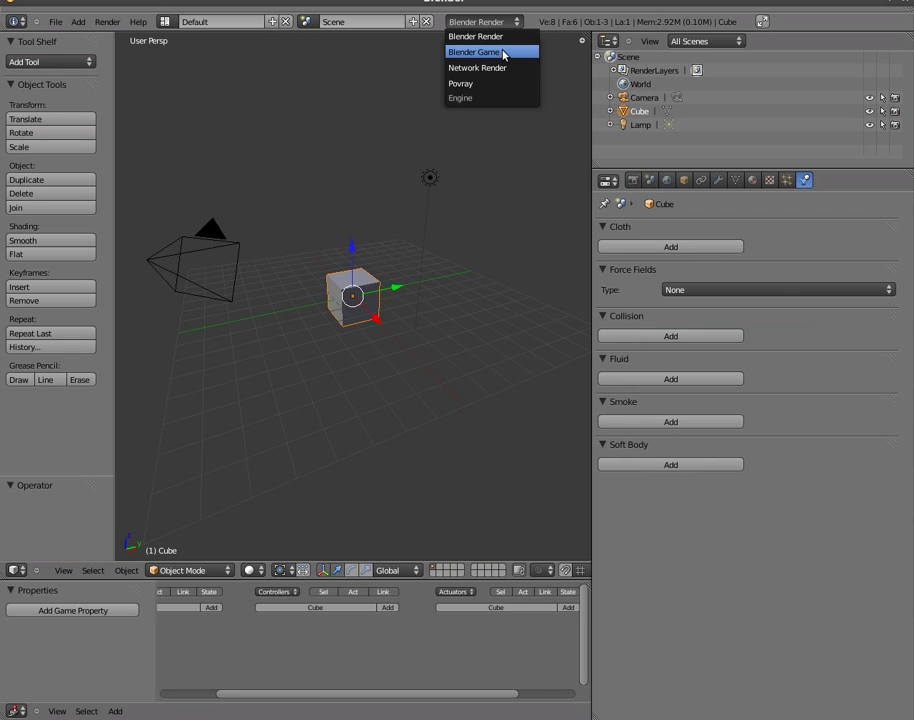
pyautogui.click(510, 52)
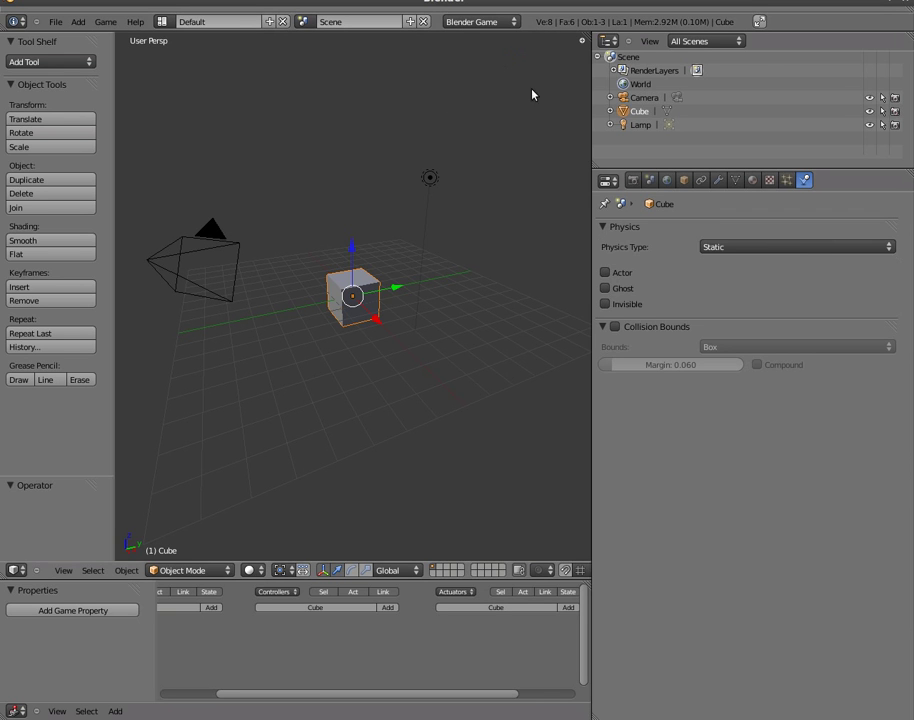
pyautogui.click(750, 247)
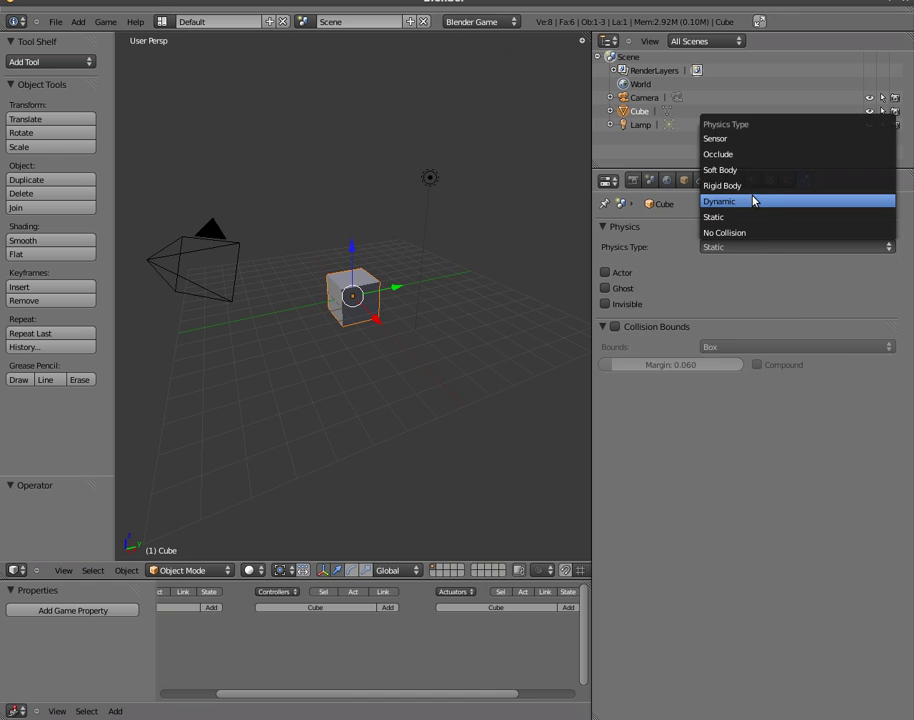
pyautogui.click(760, 198)
pyautogui.press('p')
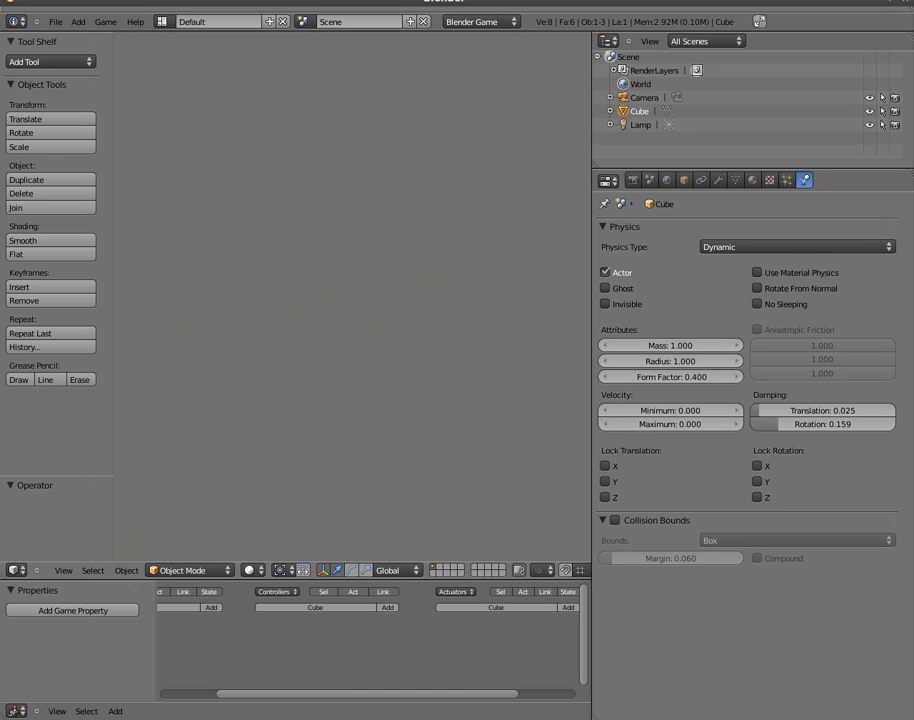
pyautogui.press('Escape')
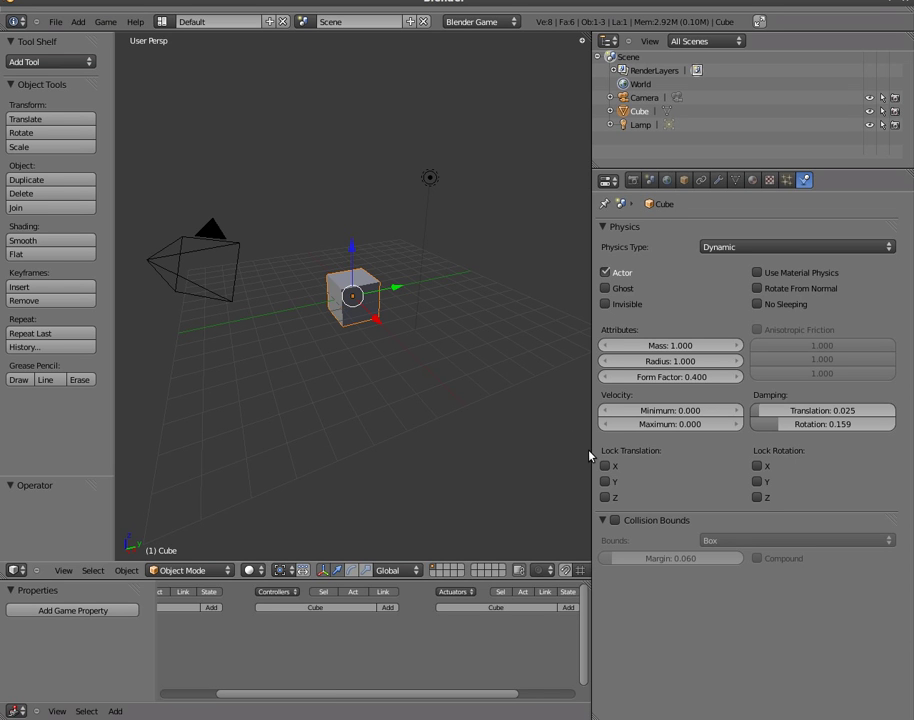
# Widen the 3D viewport, then start deleting the cube with X
pyautogui.moveTo(592, 451); pyautogui.dragTo(718, 449)
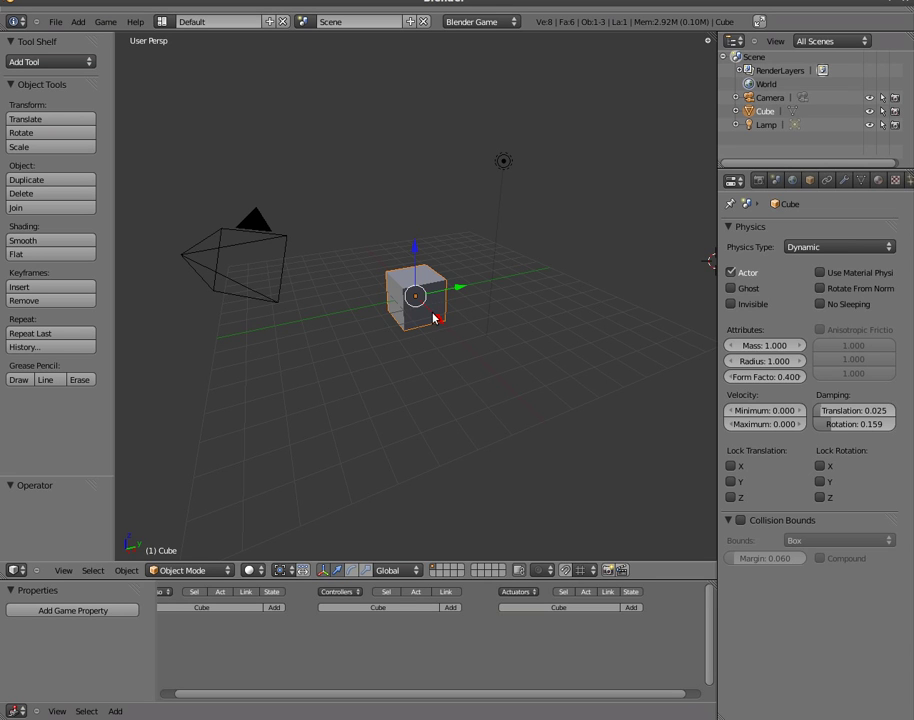
pyautogui.press('x')
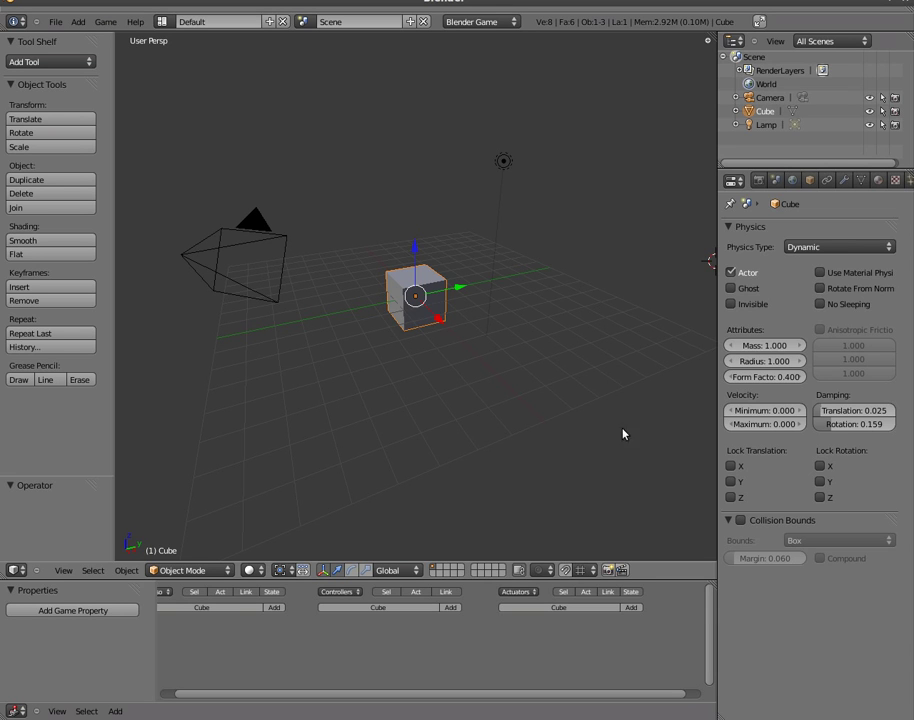